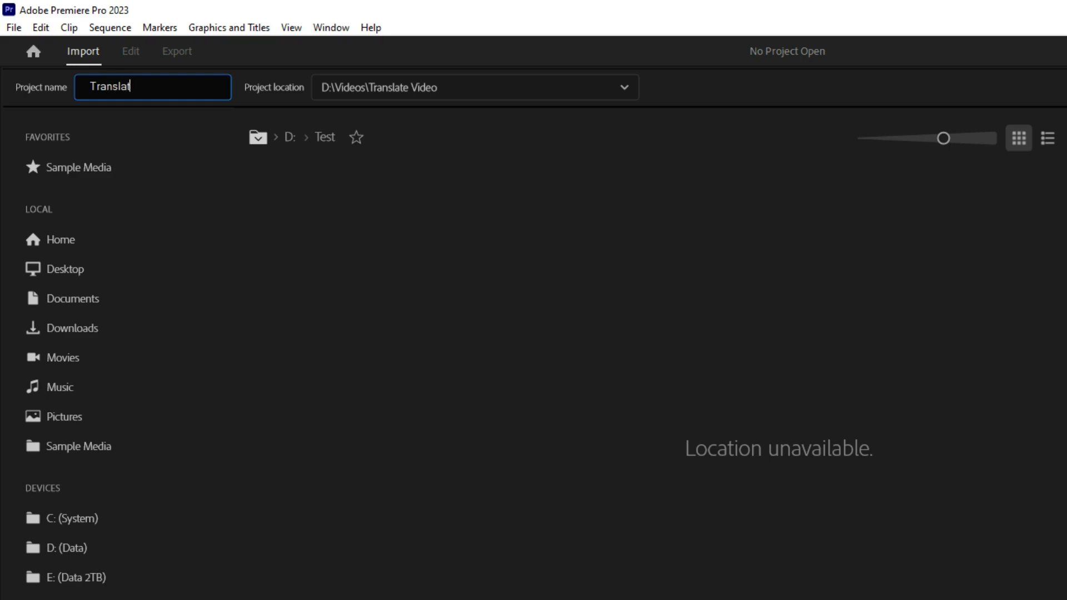
Replace the project name with Audio-to-text and create the project.
key("BackSpace")
key("BackSpace")
key("BackSpace")
key("BackSpace")
key("BackSpace")
key("BackSpace")
key("BackSpace")
key("BackSpace")
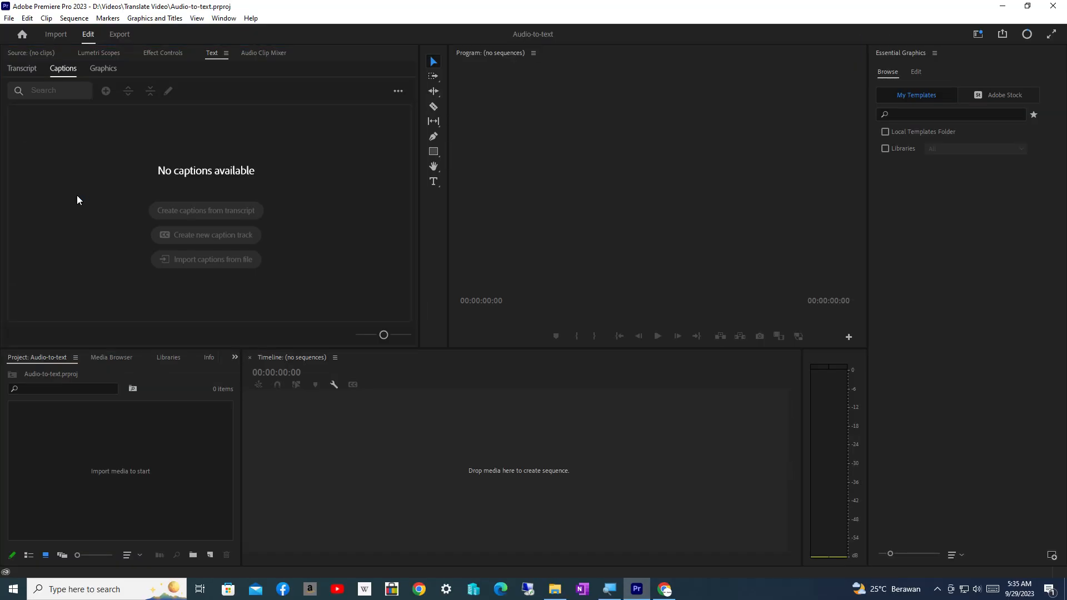
Import Adobe firefly.mp4 into the project and create a sequence from it in the timeline.
left_click(172, 461)
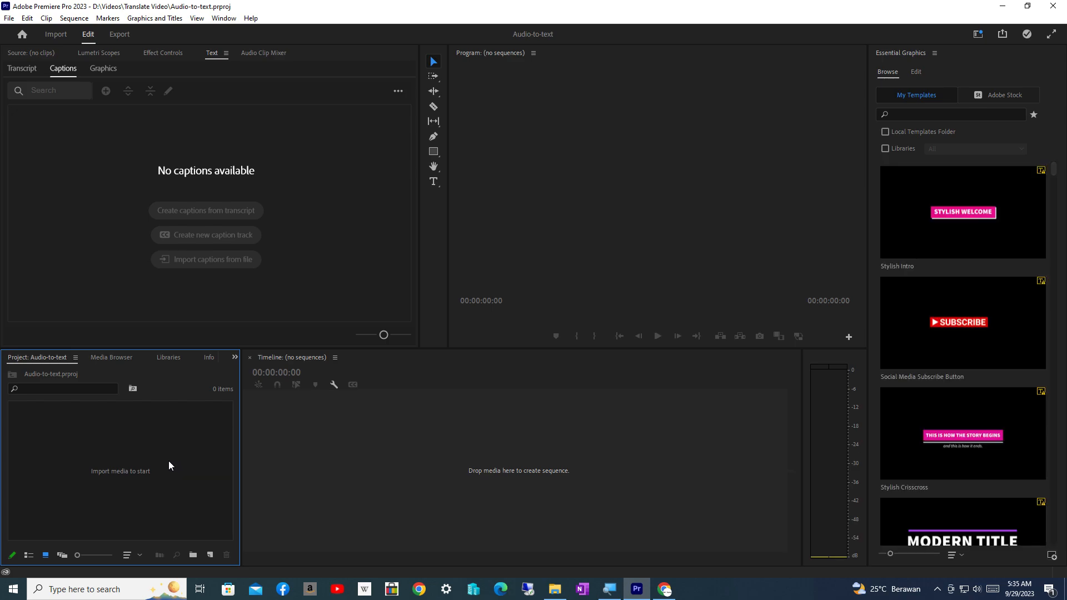
right_click(87, 472)
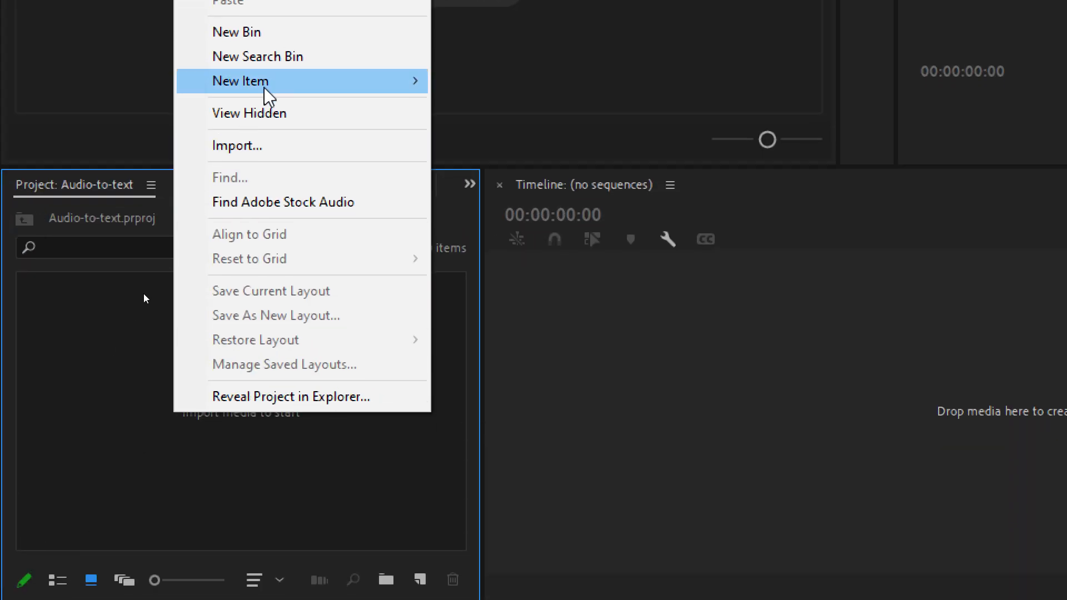
left_click(243, 196)
left_click(274, 186)
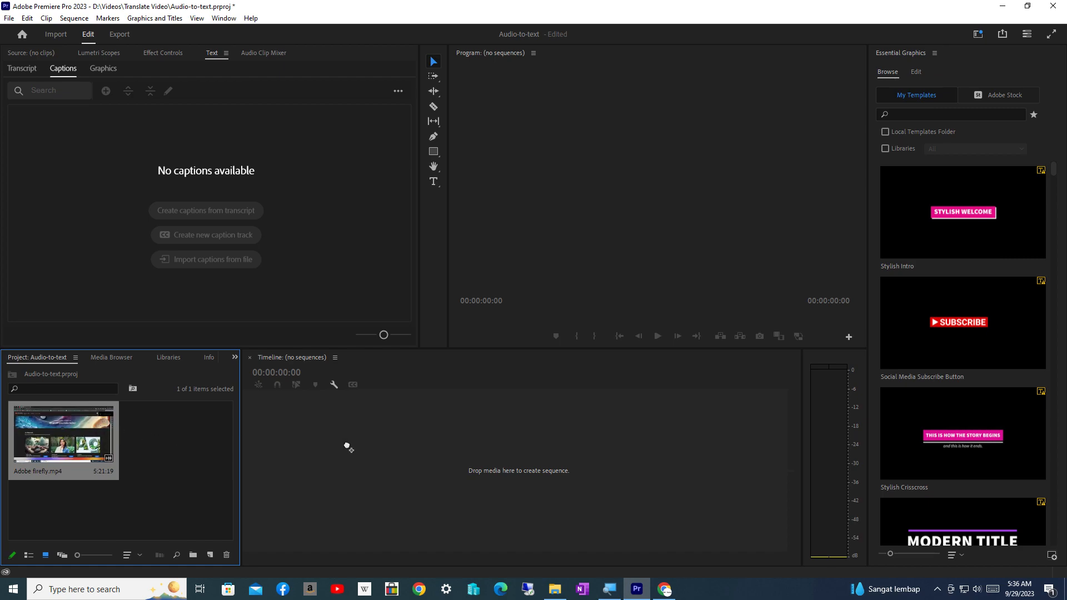
left_click_drag(340, 446, 284, 444)
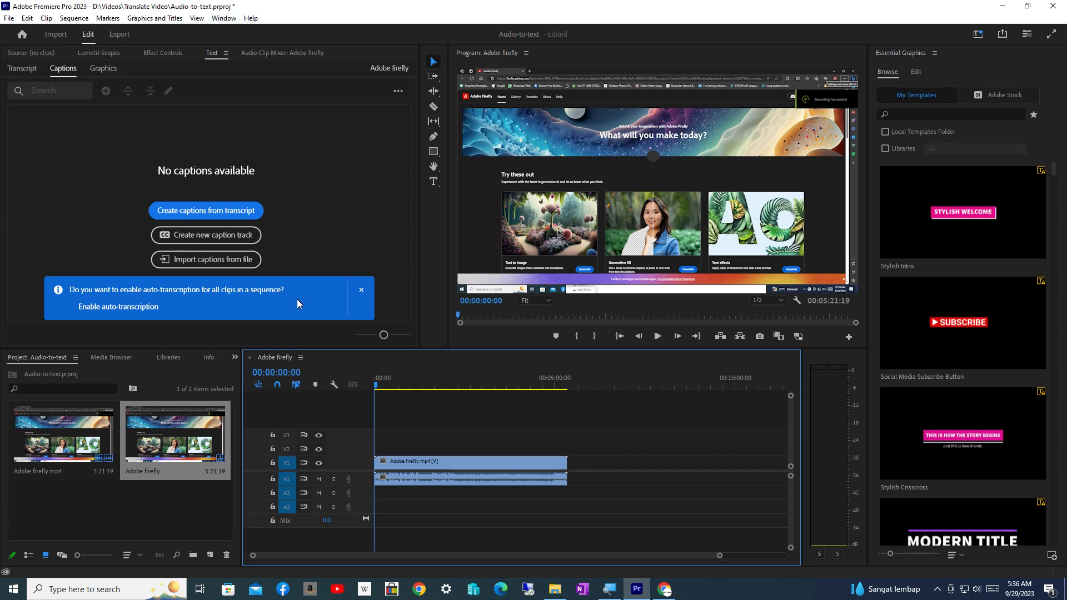
Switch the workspace to All Panels.
left_click(223, 18)
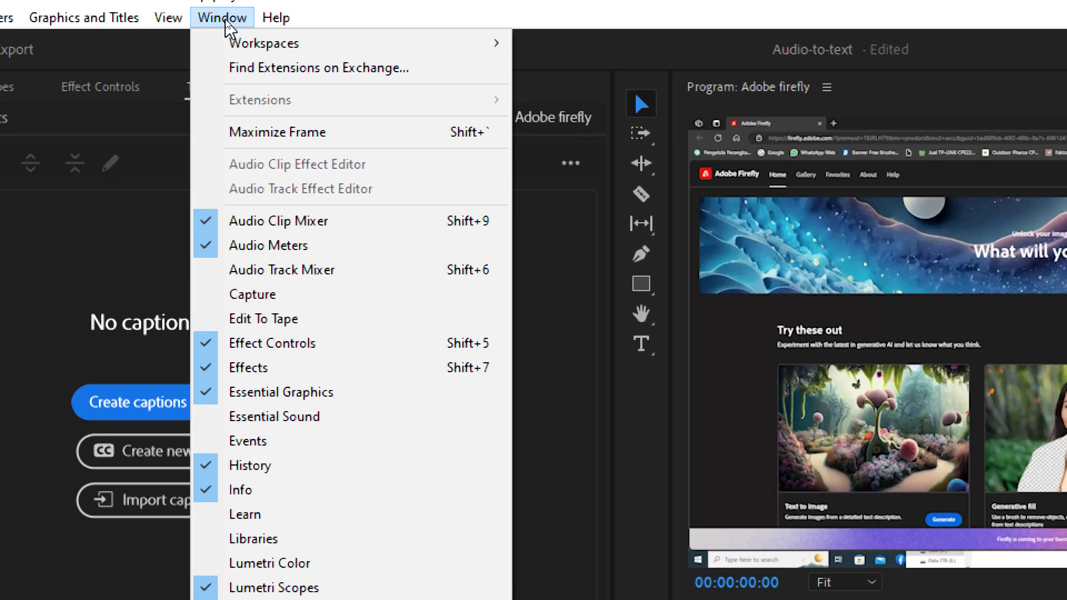
mouse_move(393, 52)
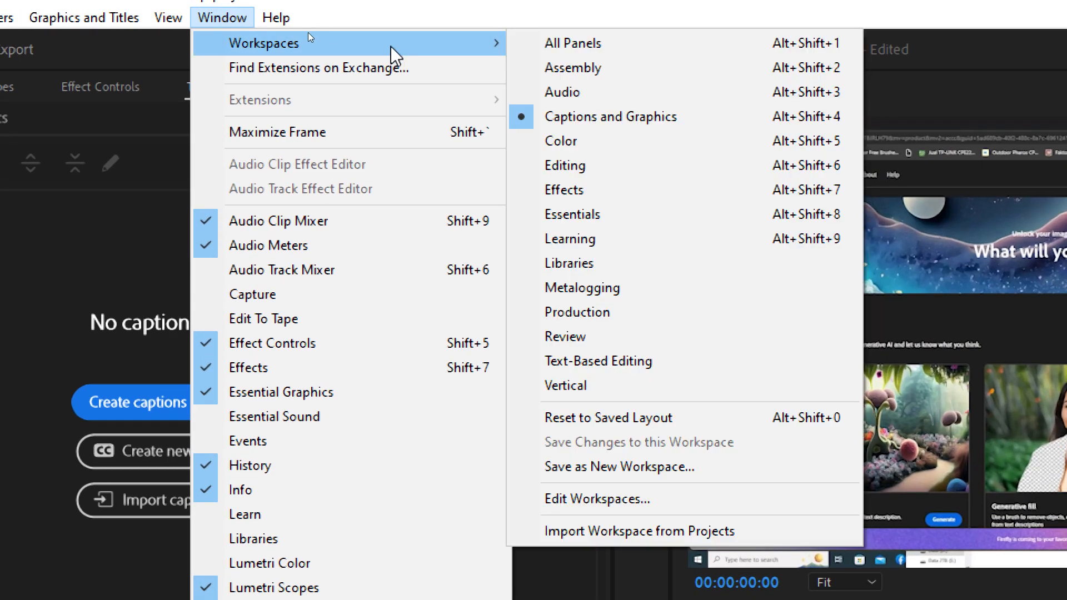
left_click(604, 49)
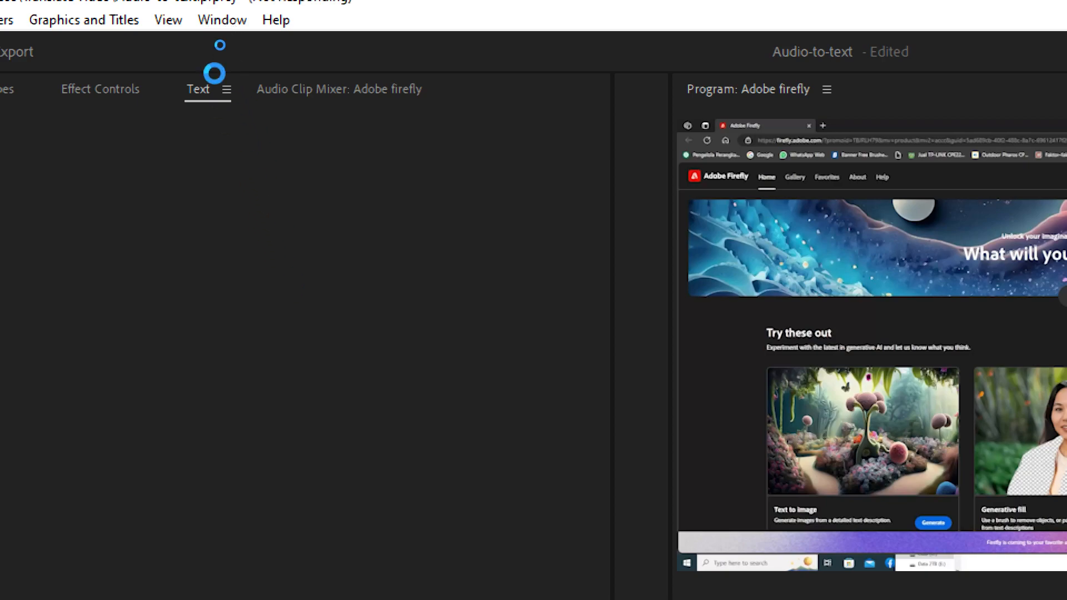
Switch the workspace to Captions and Graphics.
left_click(223, 21)
mouse_move(278, 45)
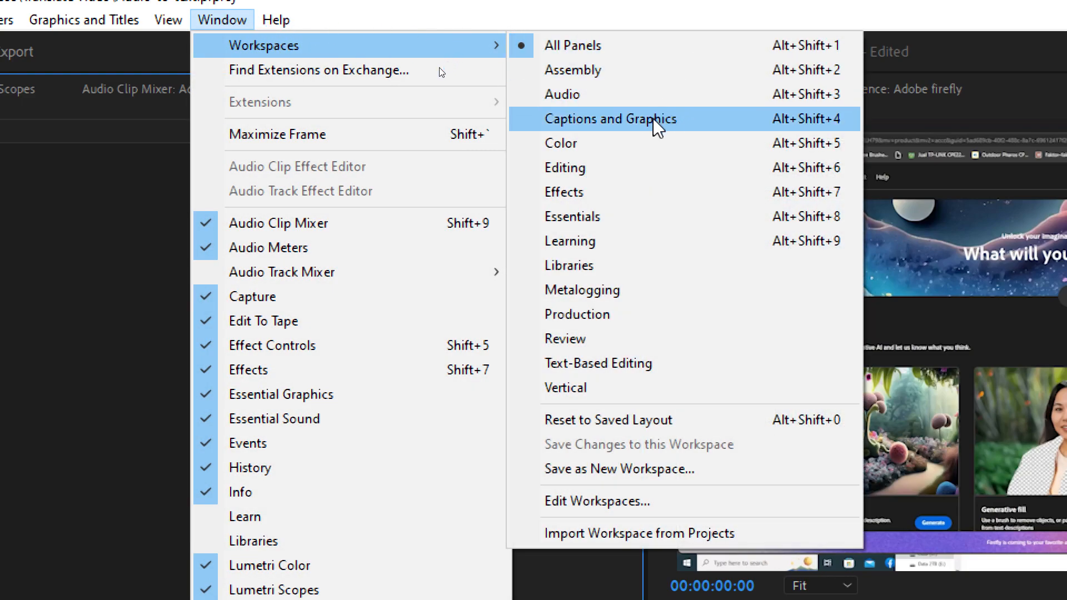
left_click(657, 127)
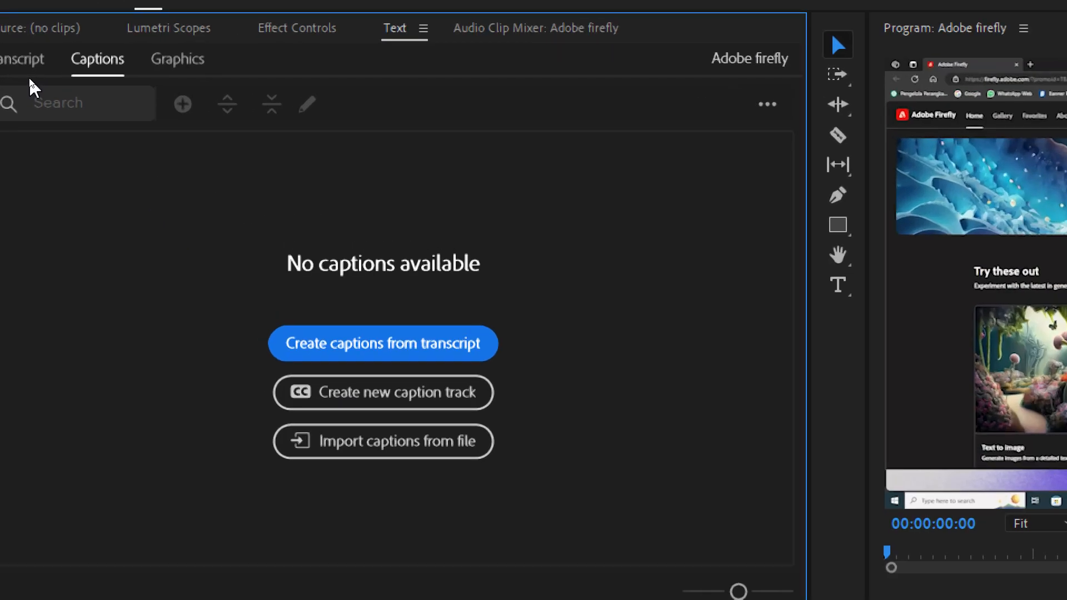
Transcribe the Adobe firefly.mp4 source clip and look through the generated transcript.
left_click(14, 64)
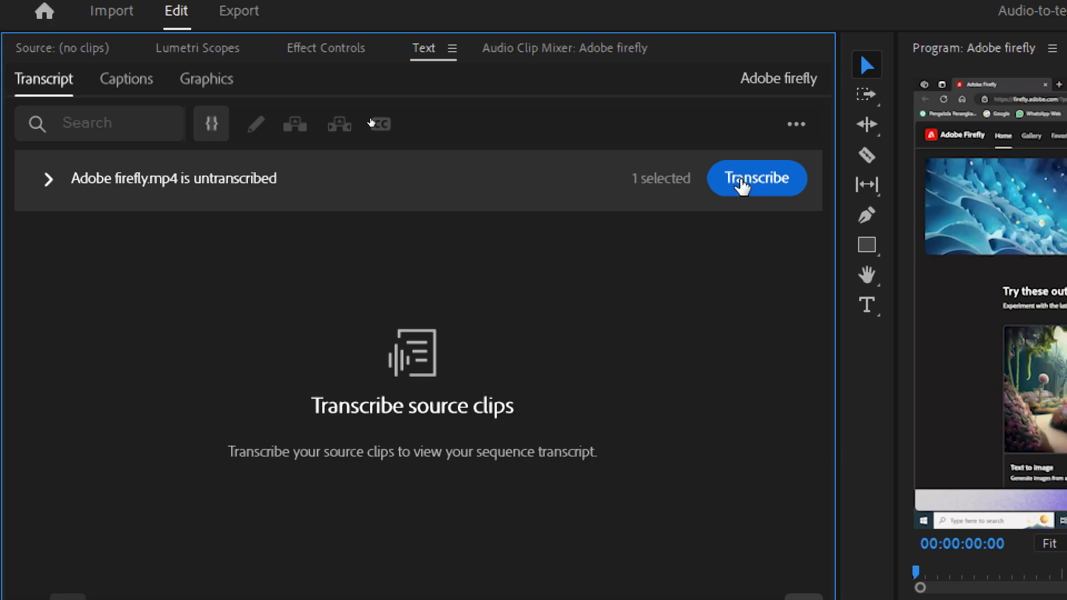
left_click(741, 181)
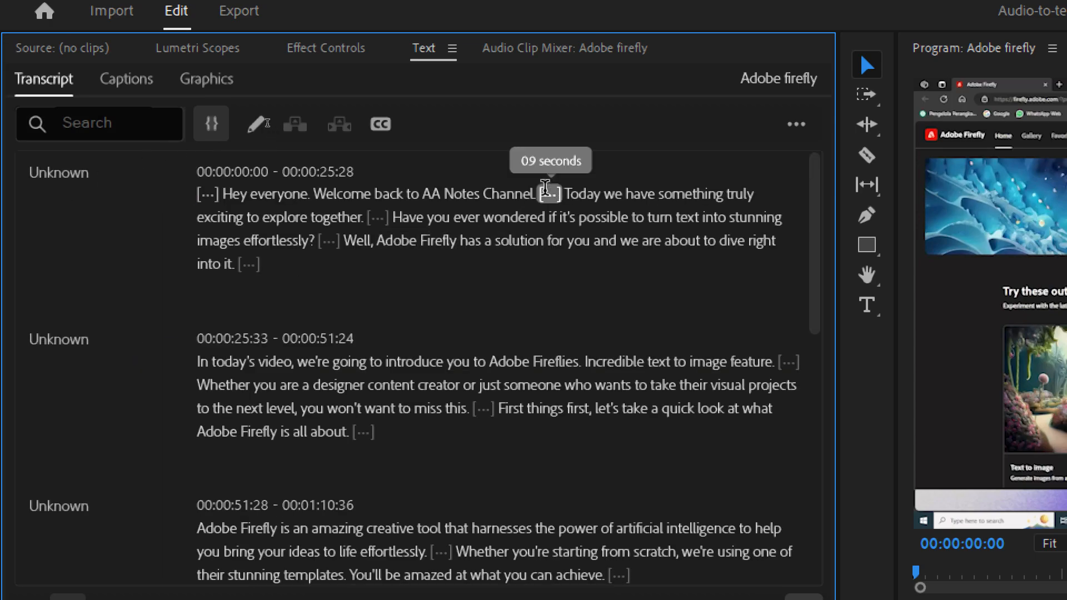
scroll(439, 222, "down", 5)
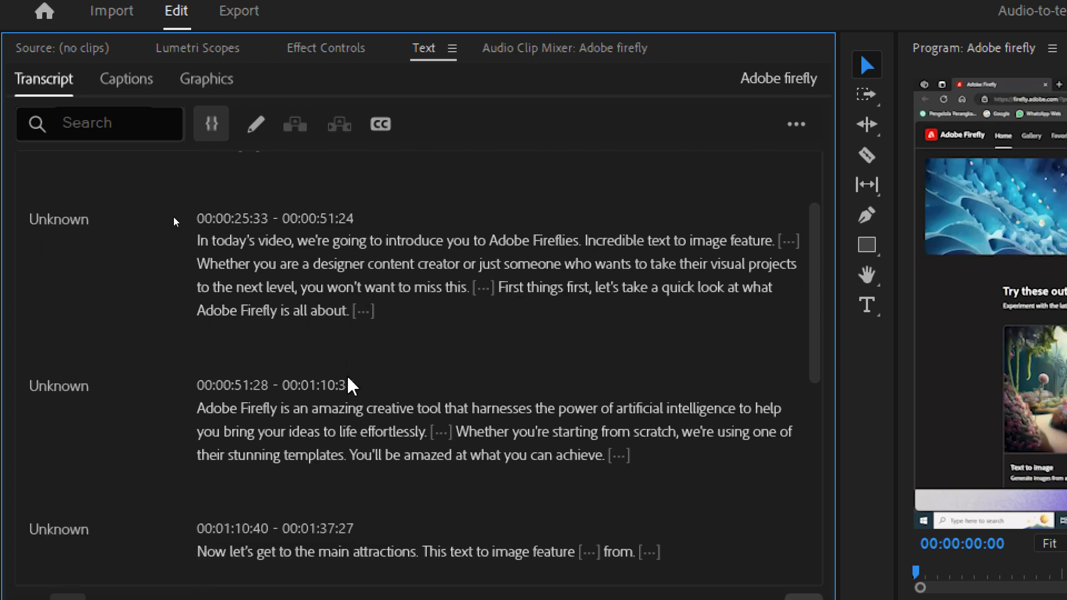
scroll(349, 384, "down", 2)
scroll(349, 383, "up", 7)
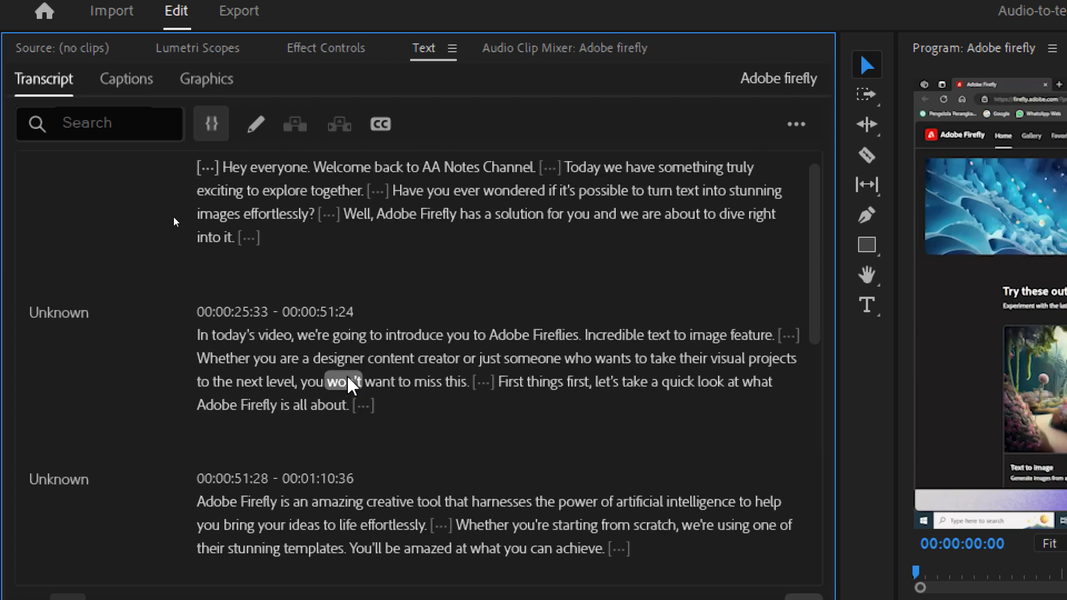
Create captions from the transcript with the Subtitle default preset, leaving the captioning preferences at their defaults.
left_click(382, 126)
left_click_drag(964, 424, 403, 173)
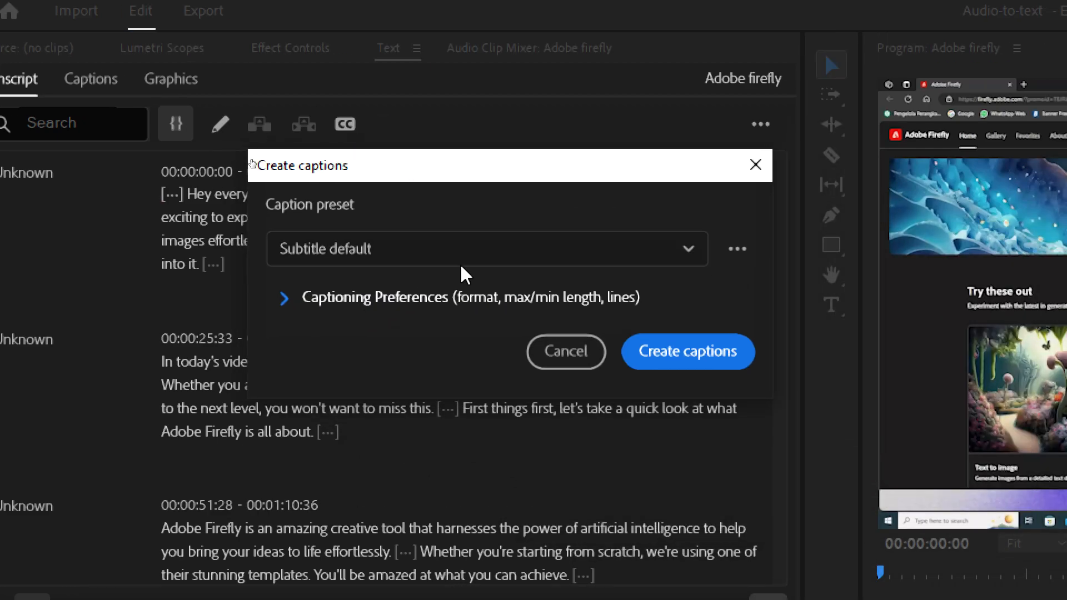
left_click(511, 249)
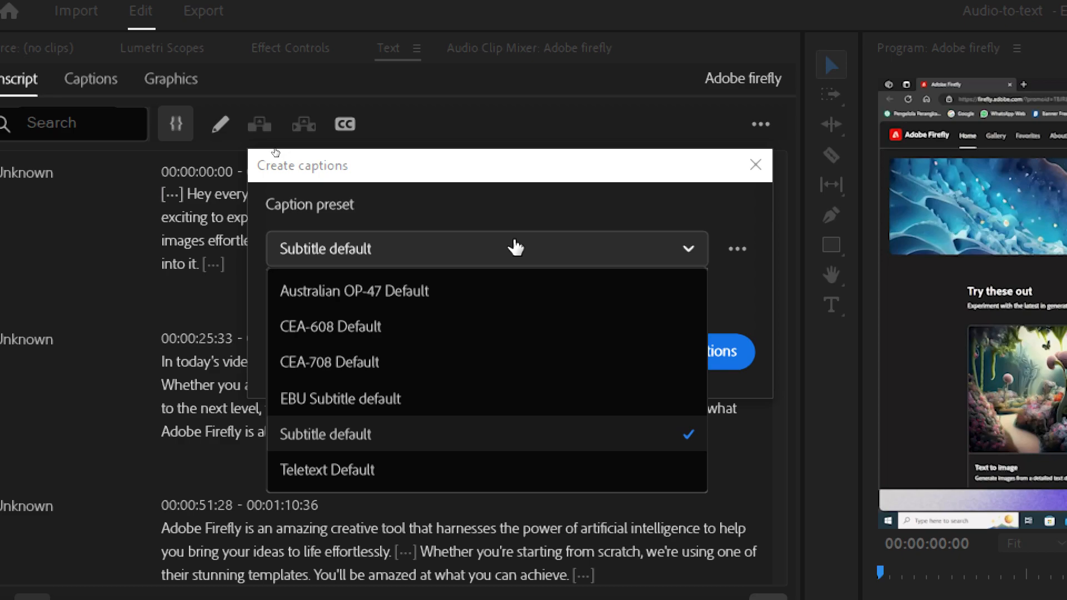
left_click(513, 247)
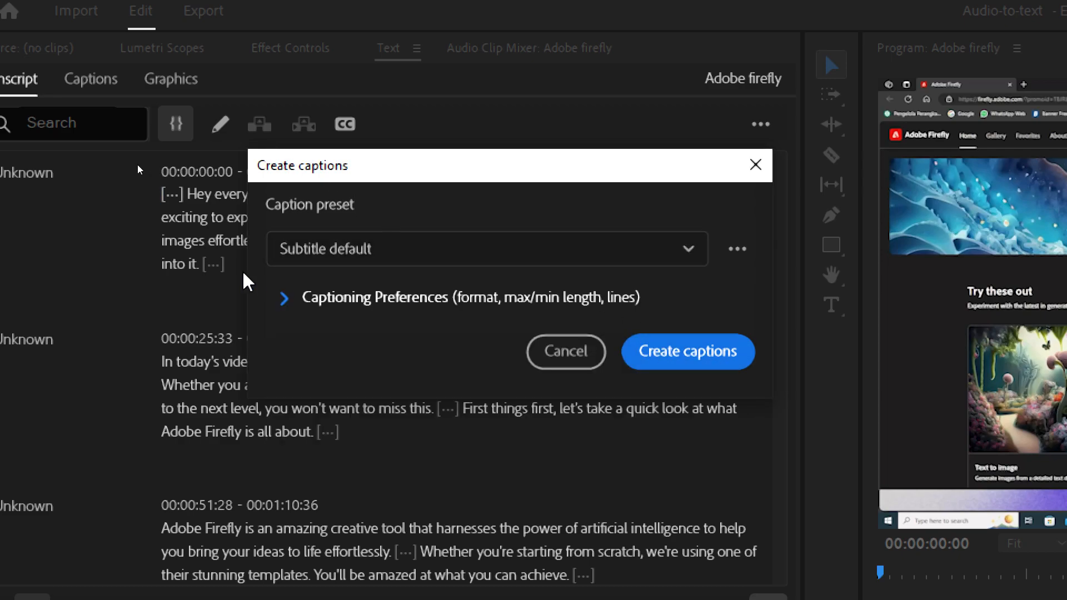
left_click(284, 298)
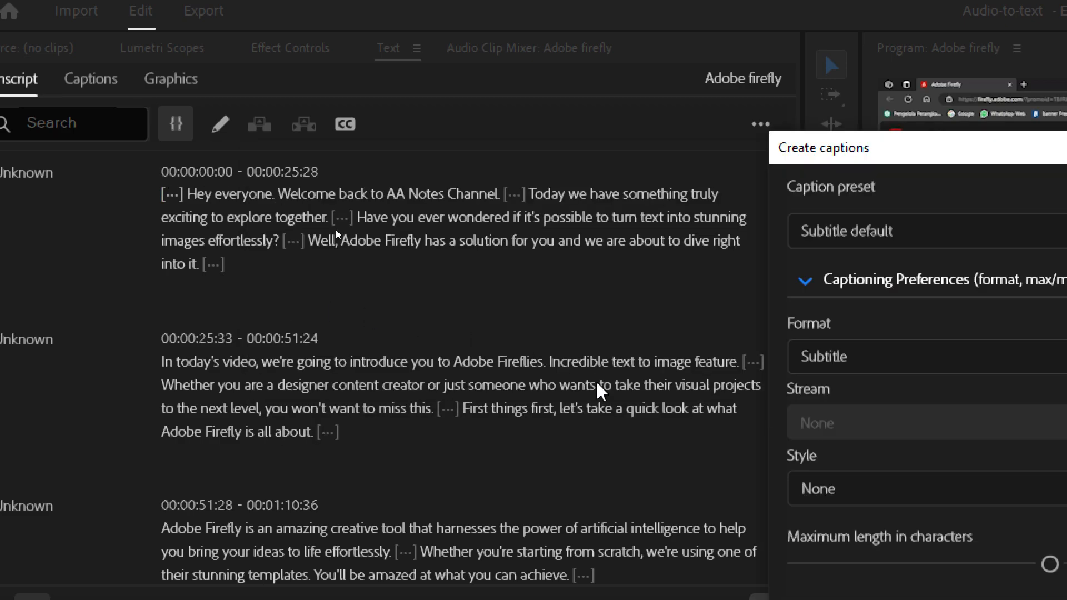
left_click_drag(825, 149, 375, 50)
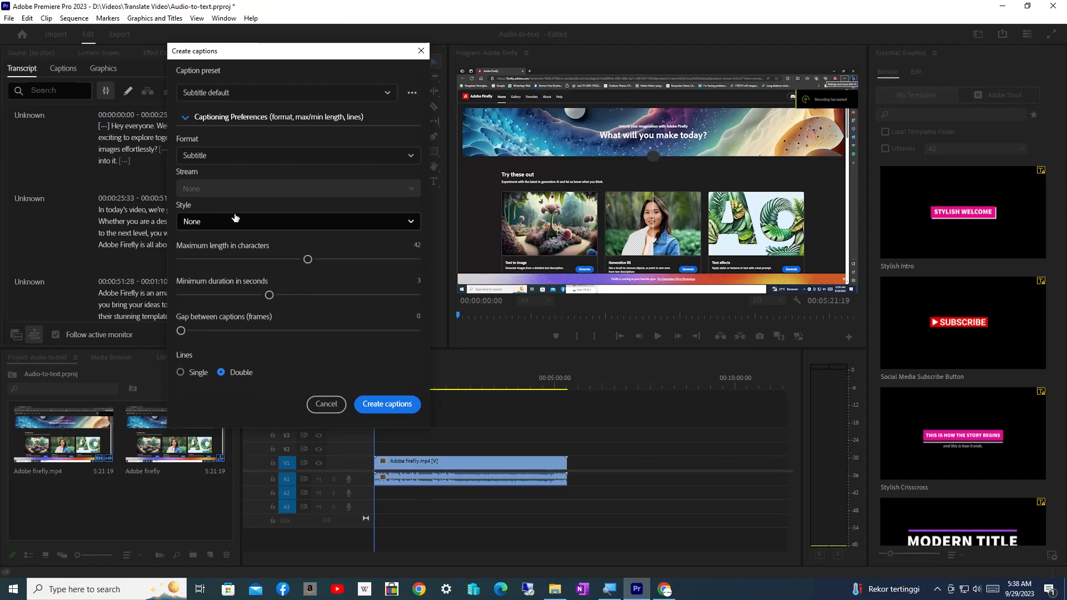
left_click(189, 126)
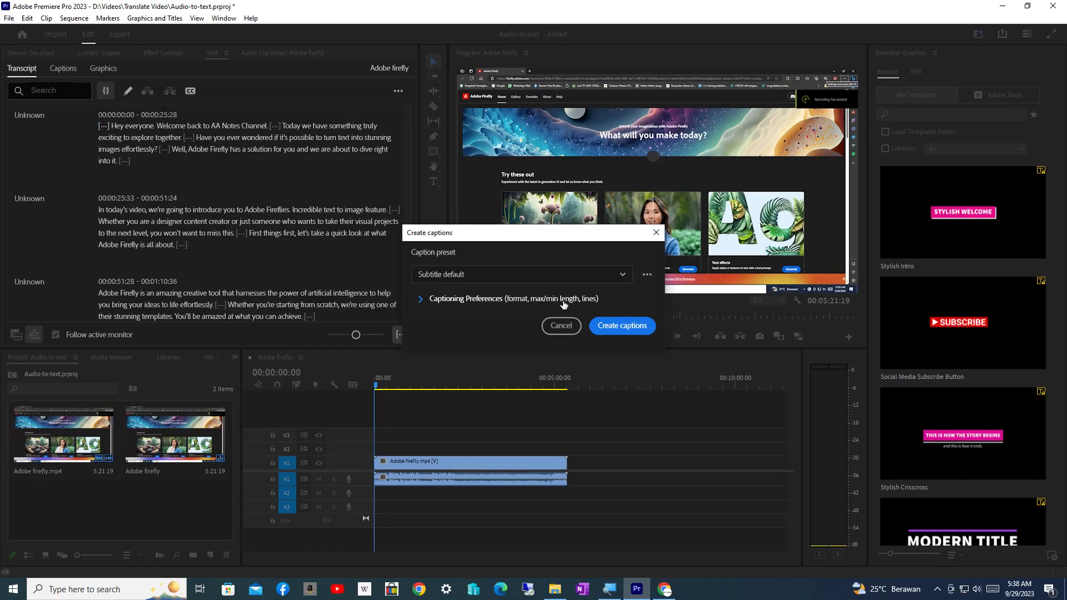
left_click(618, 328)
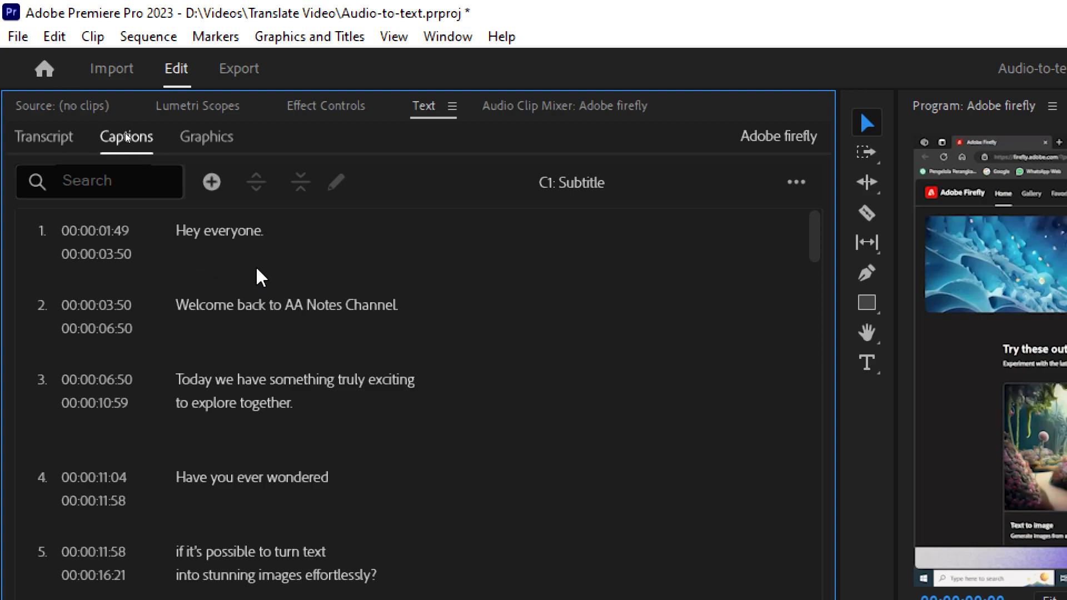
Check the first three captions against the video, and play the sequence from about 00:00:32 to preview the subtitles.
left_click(210, 239)
left_click(334, 310)
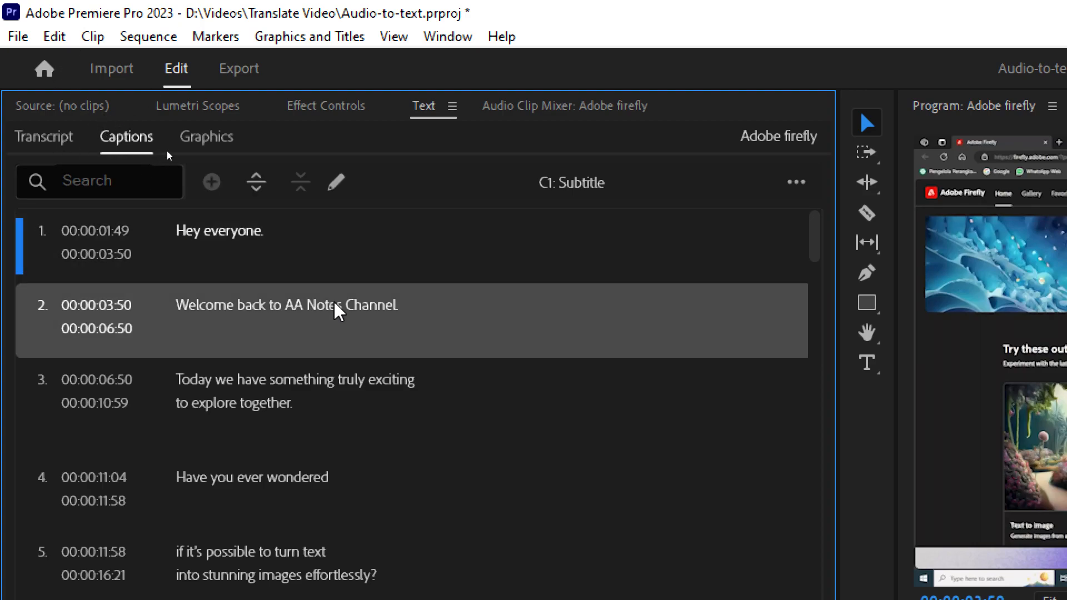
left_click(323, 395)
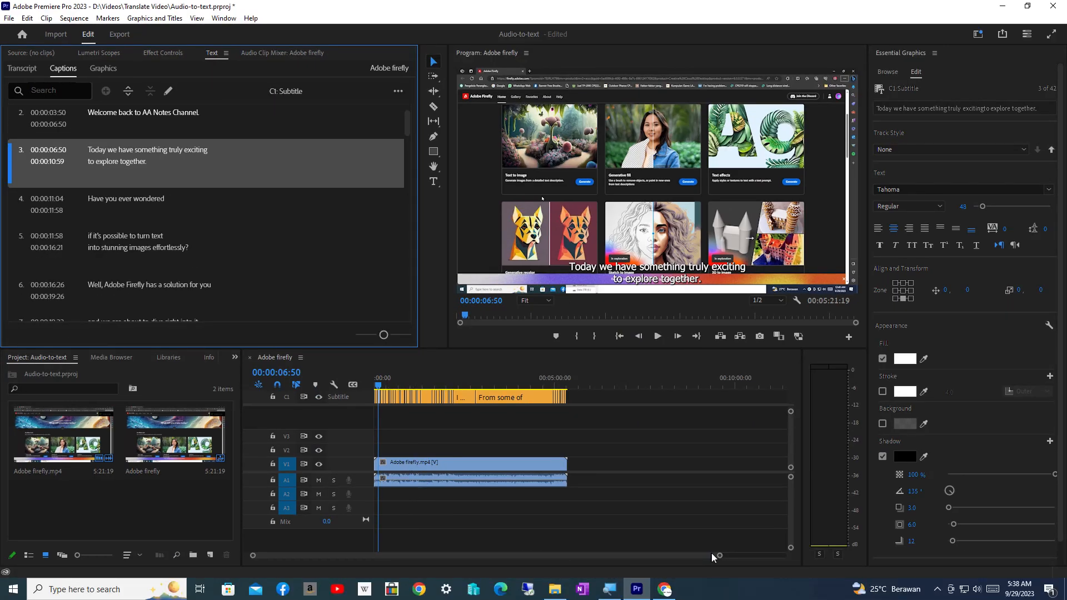
left_click_drag(719, 557, 560, 556)
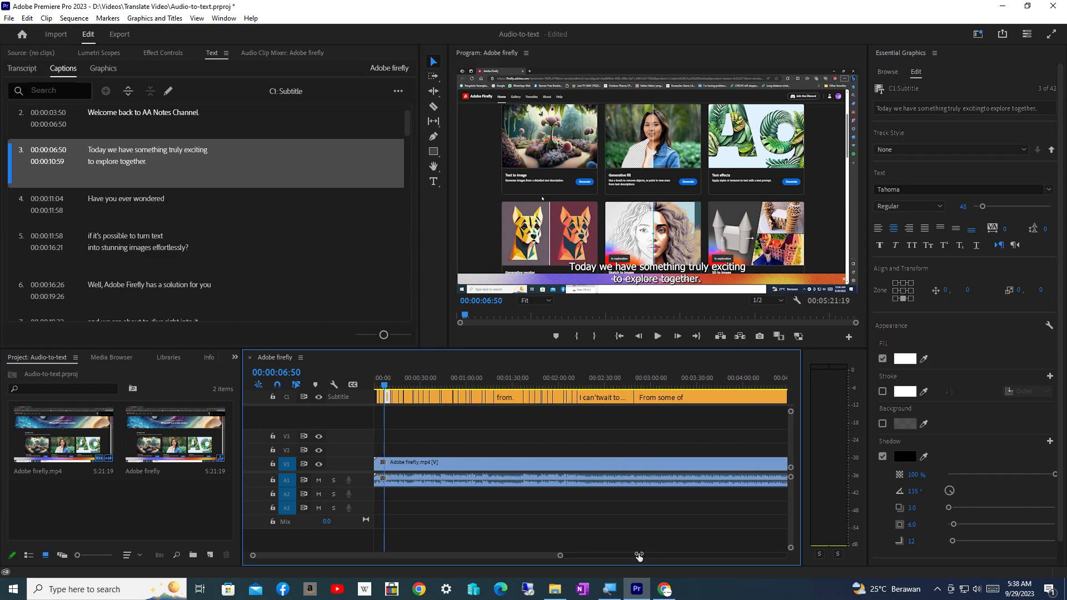
left_click_drag(384, 385, 424, 391)
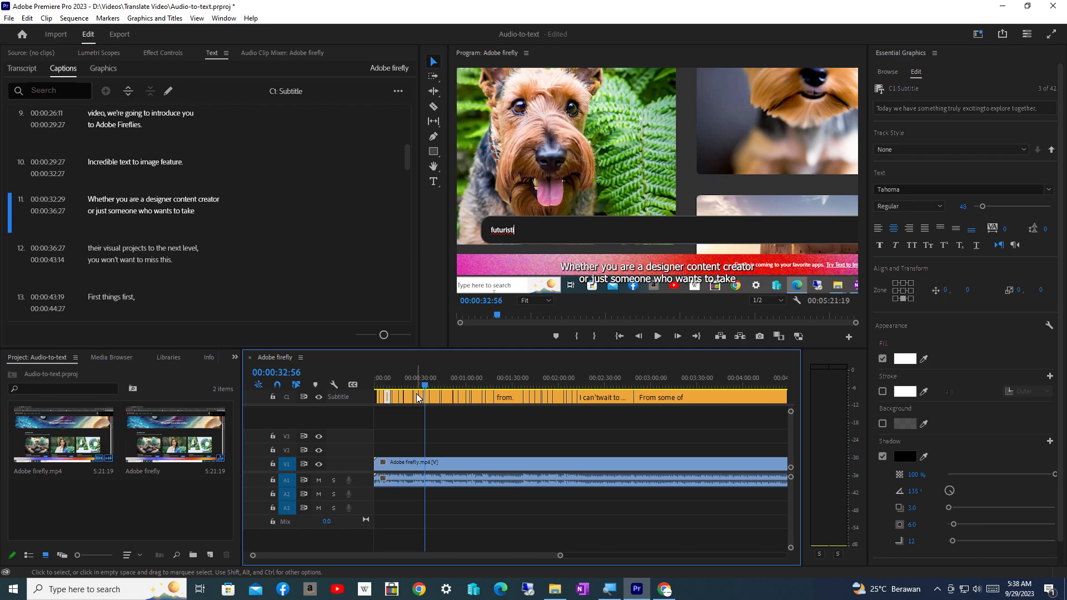
key("space")
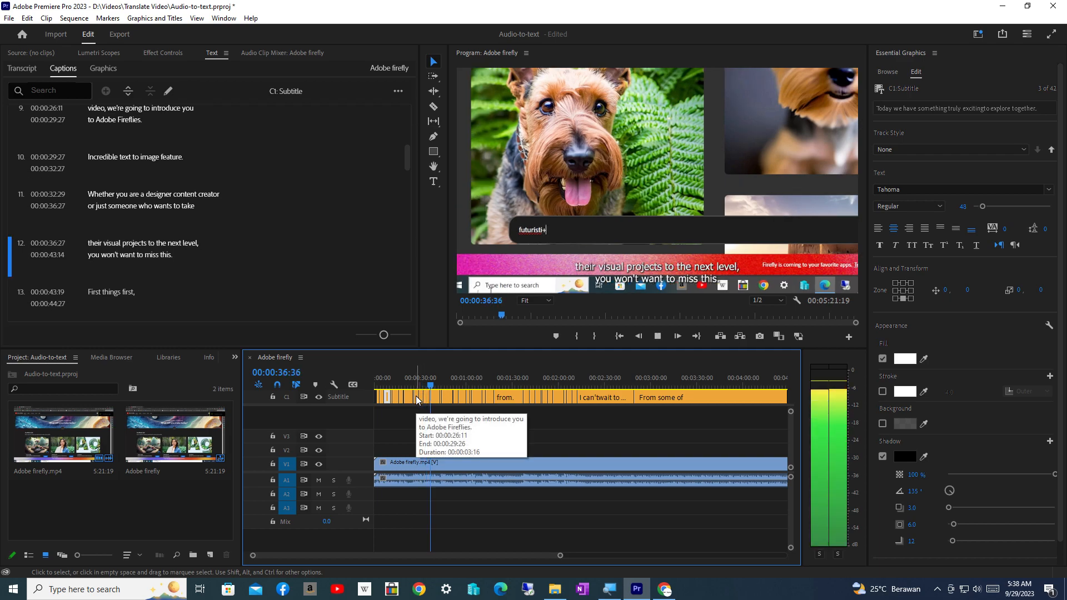
key("space")
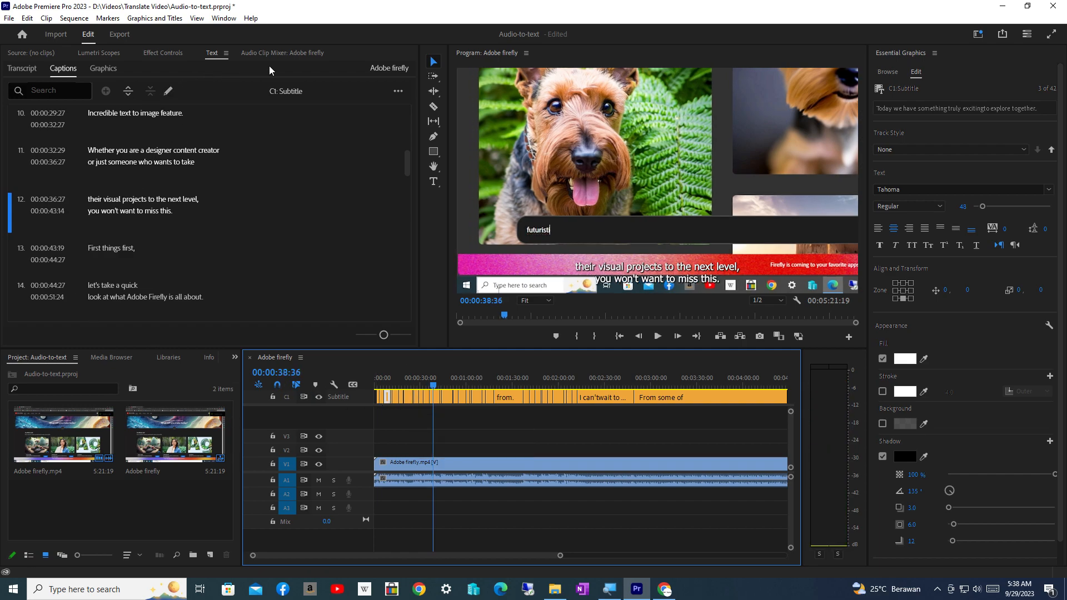
left_click(397, 91)
left_click(396, 91)
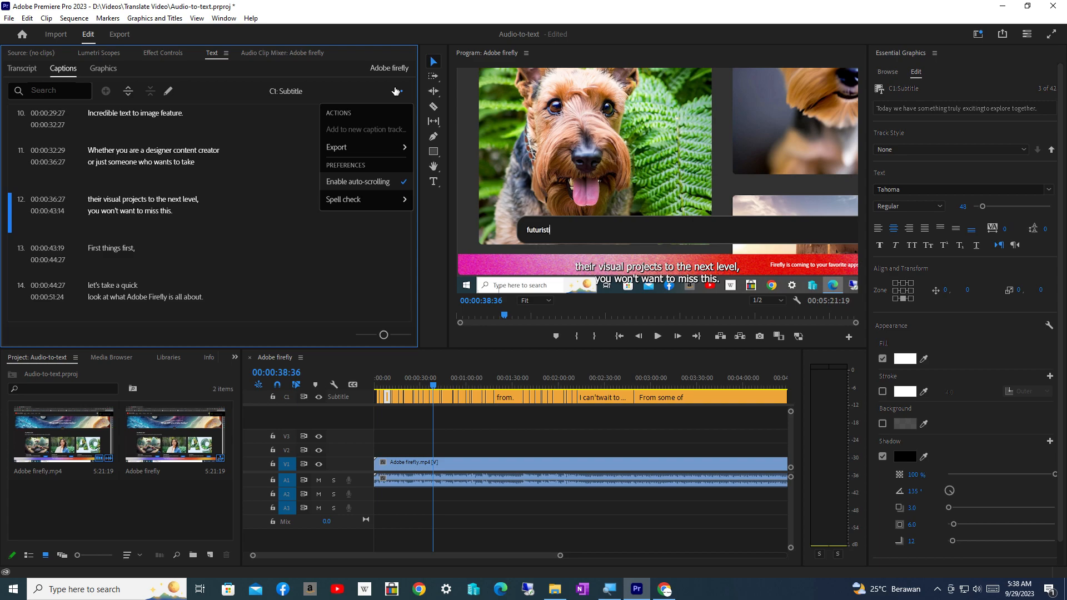
mouse_move(376, 151)
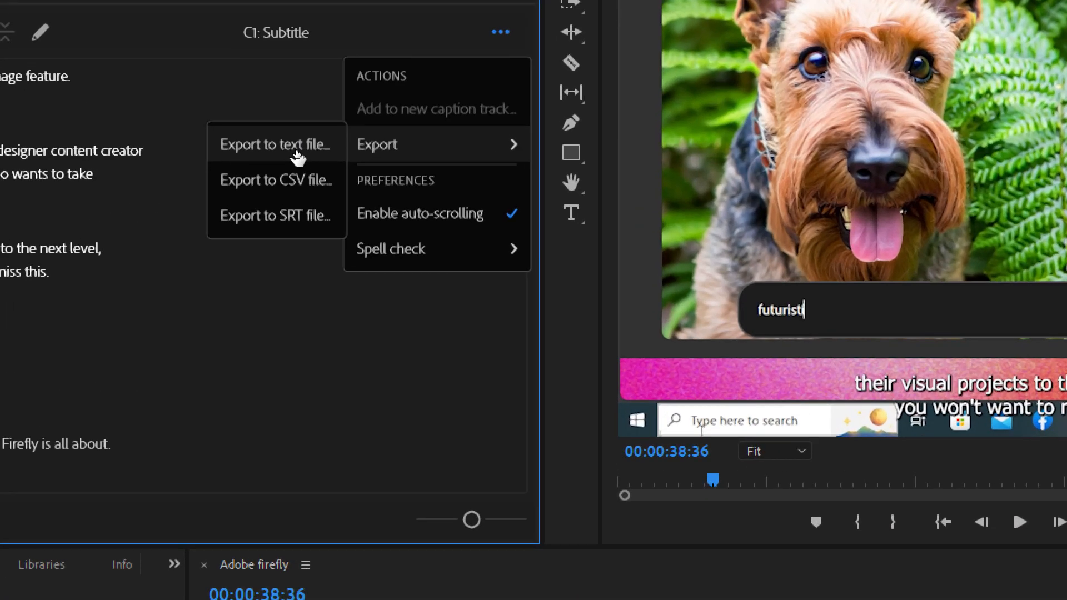
left_click(248, 104)
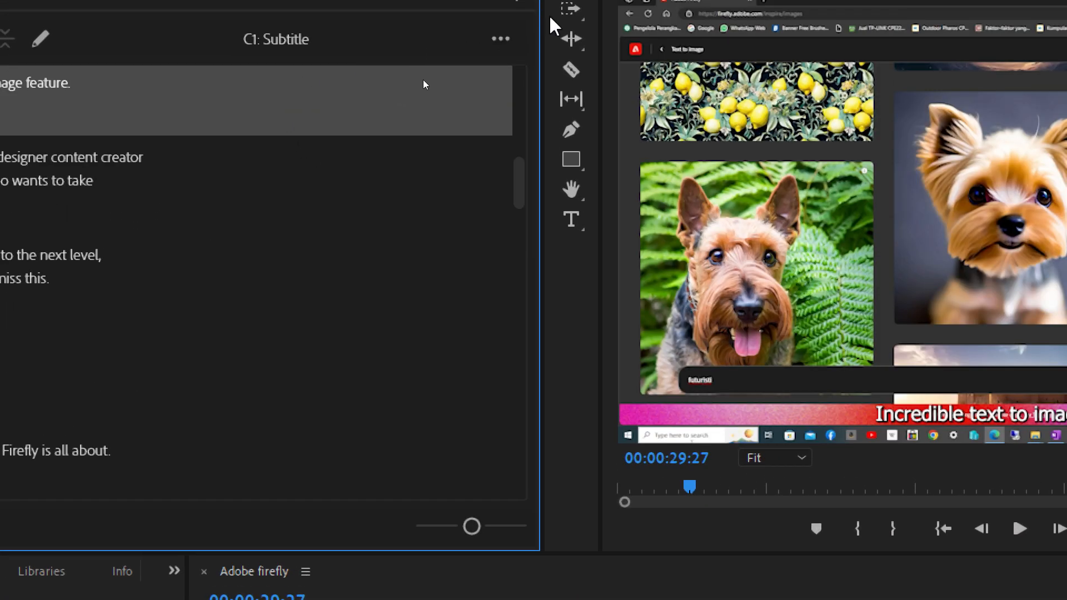
Export the subtitle track as an SRT captions file named Adobe firefly.srt in the D:\Videos folder.
left_click(502, 40)
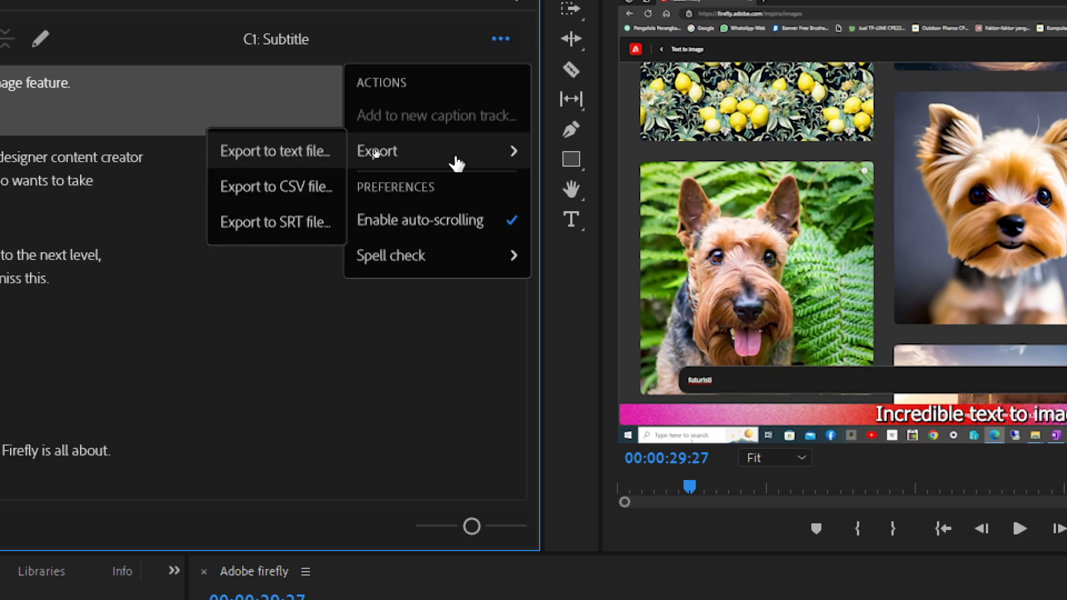
mouse_move(444, 151)
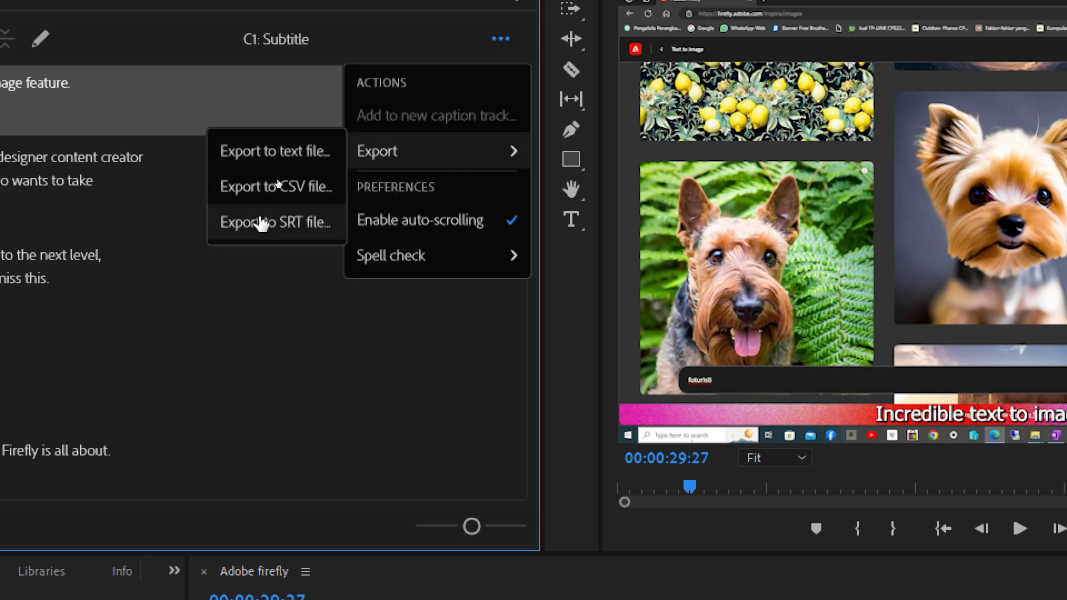
left_click(307, 239)
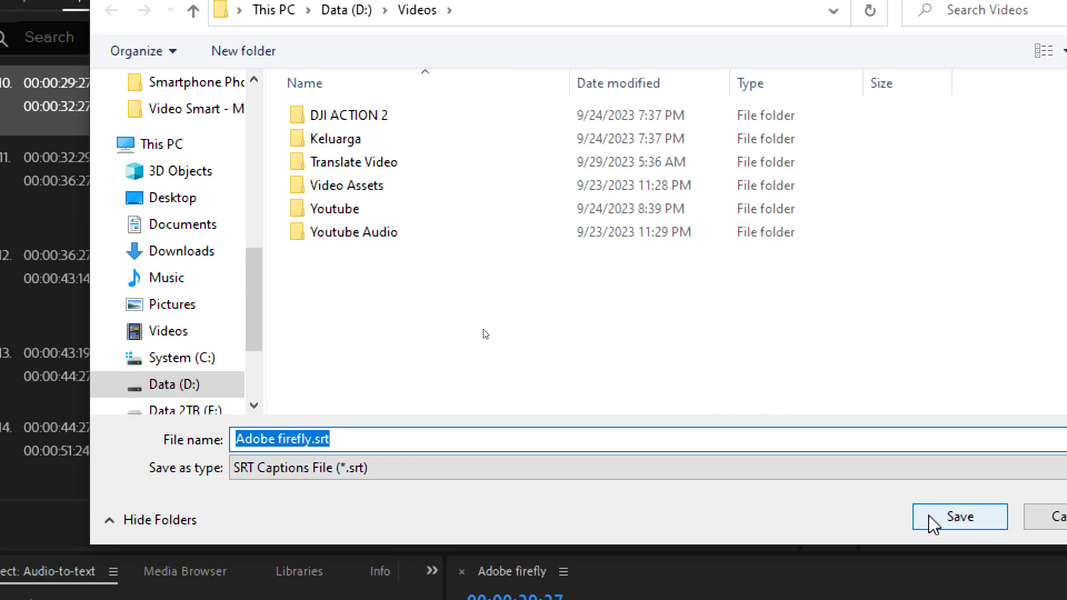
left_click(970, 523)
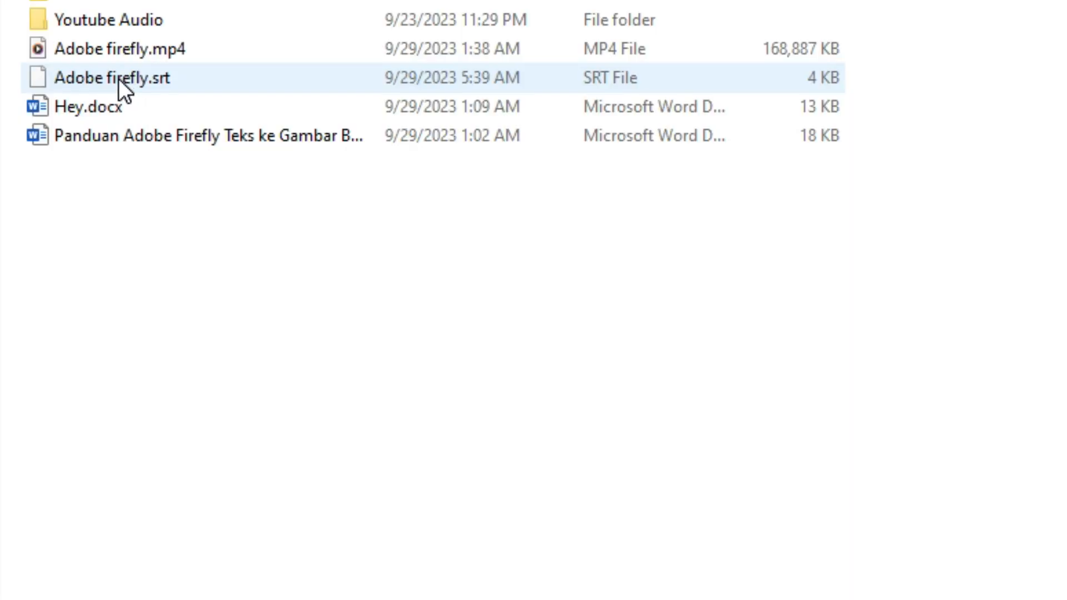
Open the exported Adobe firefly.srt from the file manager in Notepad++, declining the update, and select its caption text.
left_click(119, 79)
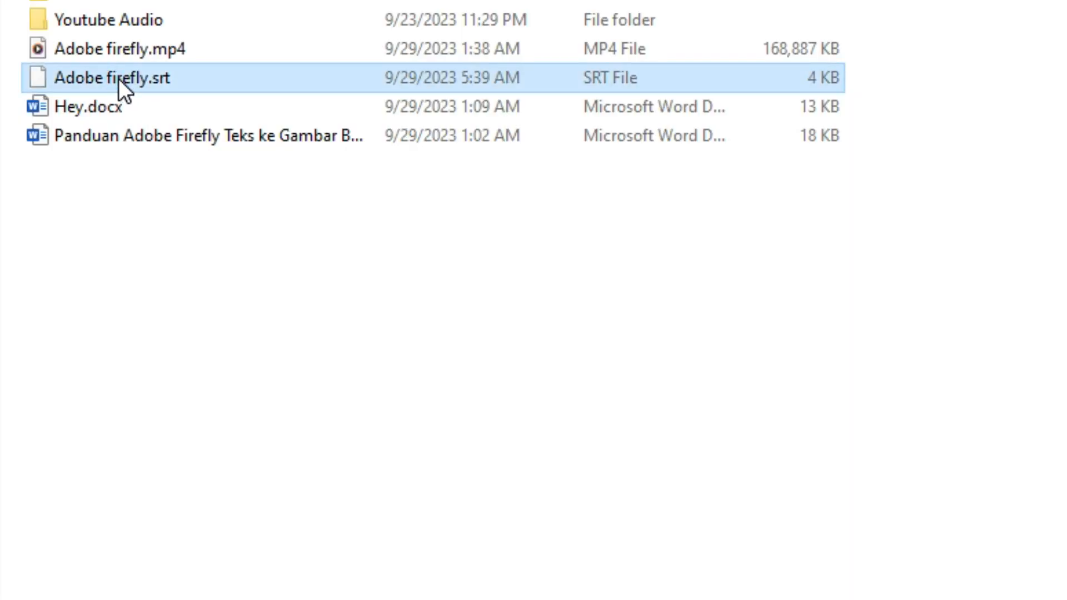
right_click(118, 78)
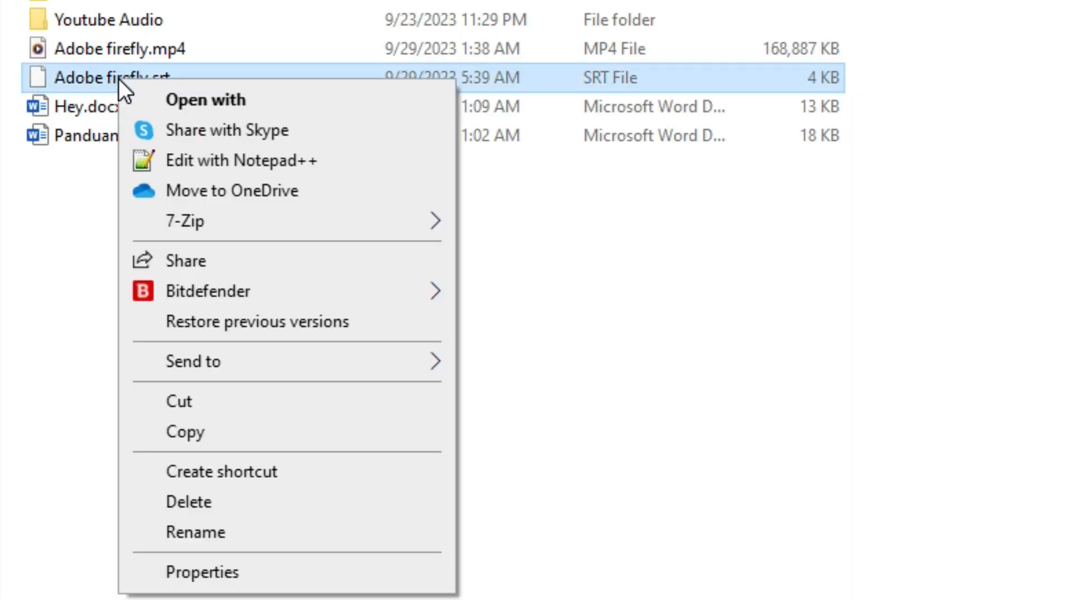
left_click(190, 155)
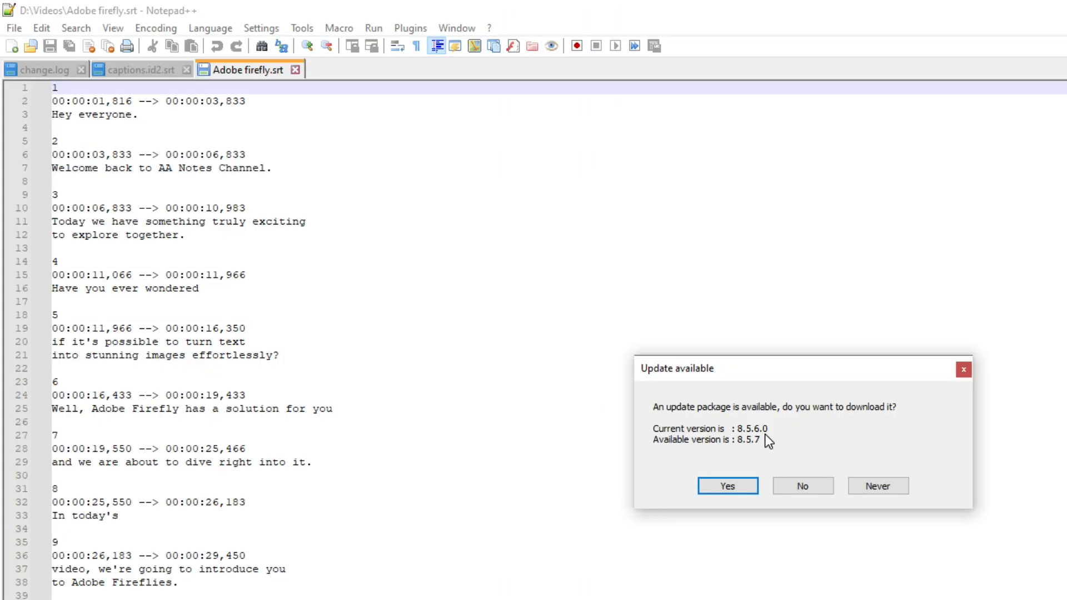
left_click(812, 487)
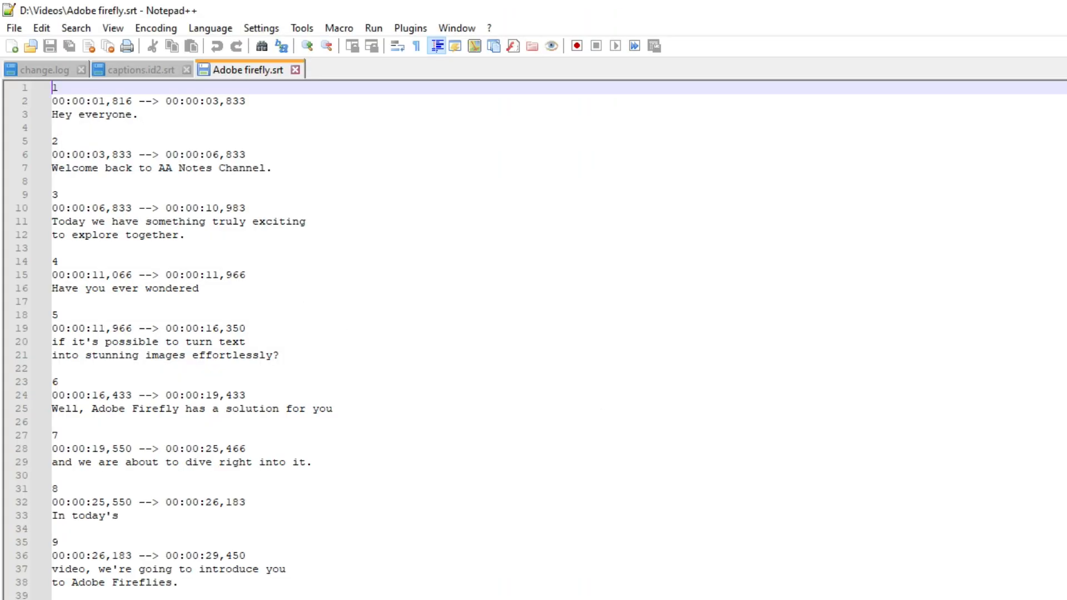
left_click_drag(92, 114, 100, 599)
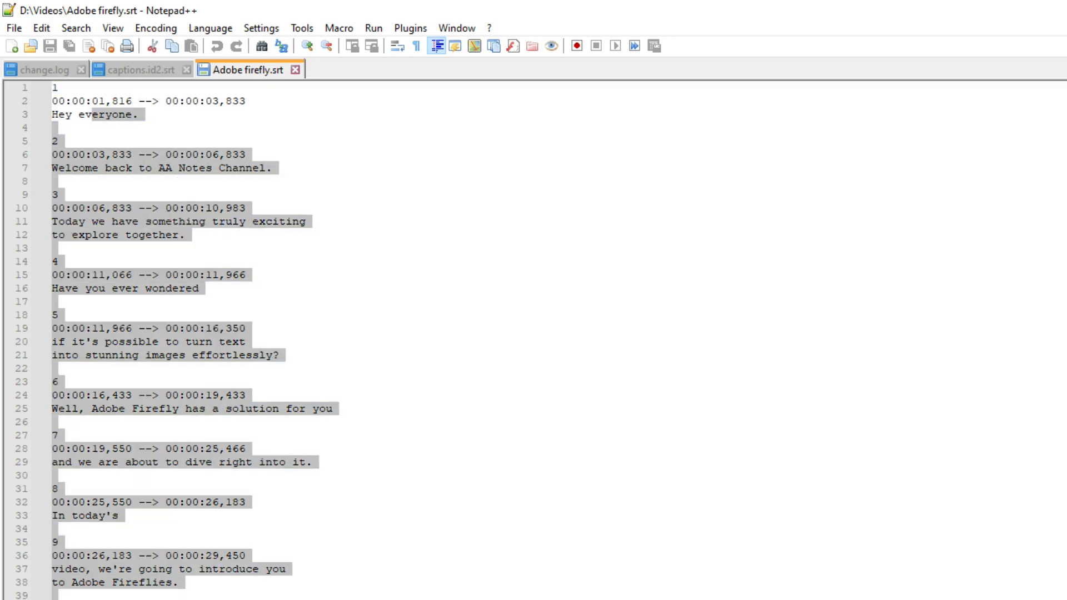